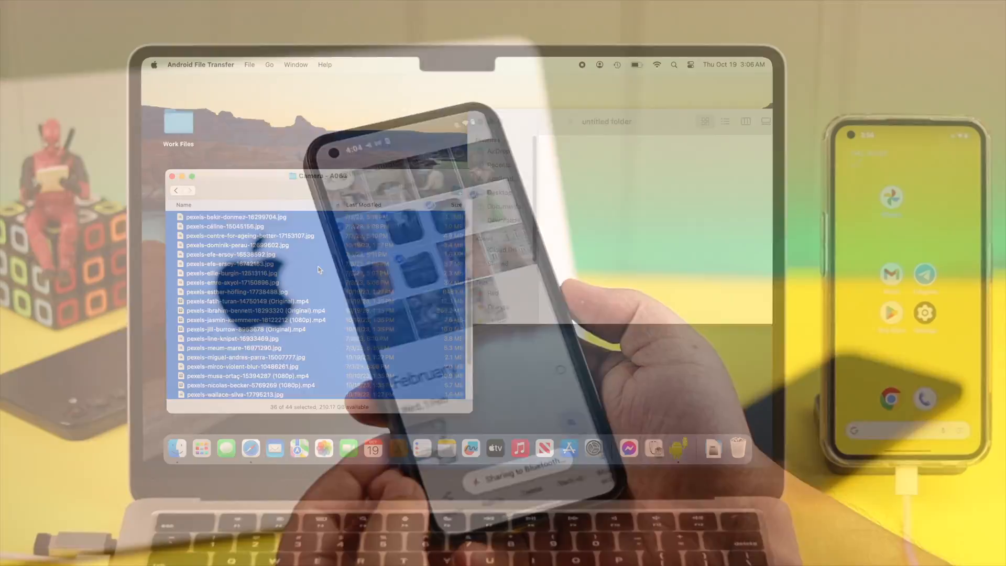
Drag the selected phone photos and videos into the untitled folder and browse them in Quick Look.
{"action": "left_click_drag", "start_coordinate": [319, 270], "coordinate": [673, 237]}
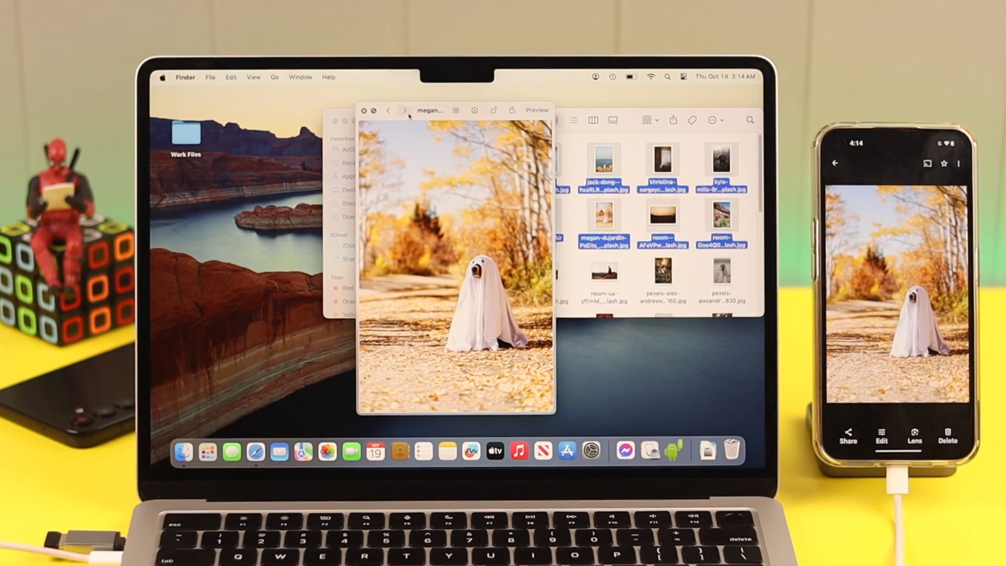
{"action": "left_click", "coordinate": [405, 112]}
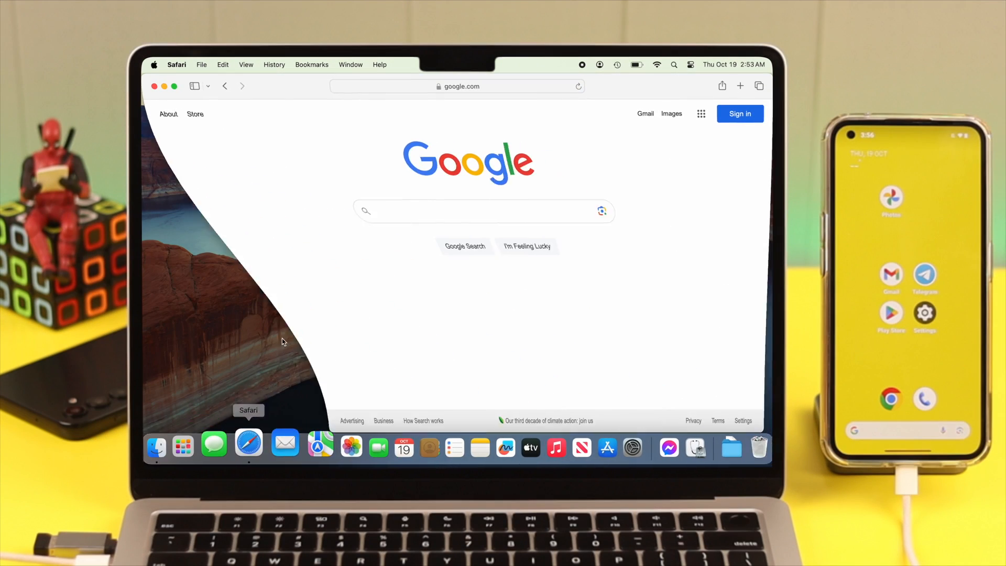
Follow the Android File Transfer search result to its download page on android.com.
{"action": "left_click", "coordinate": [250, 226]}
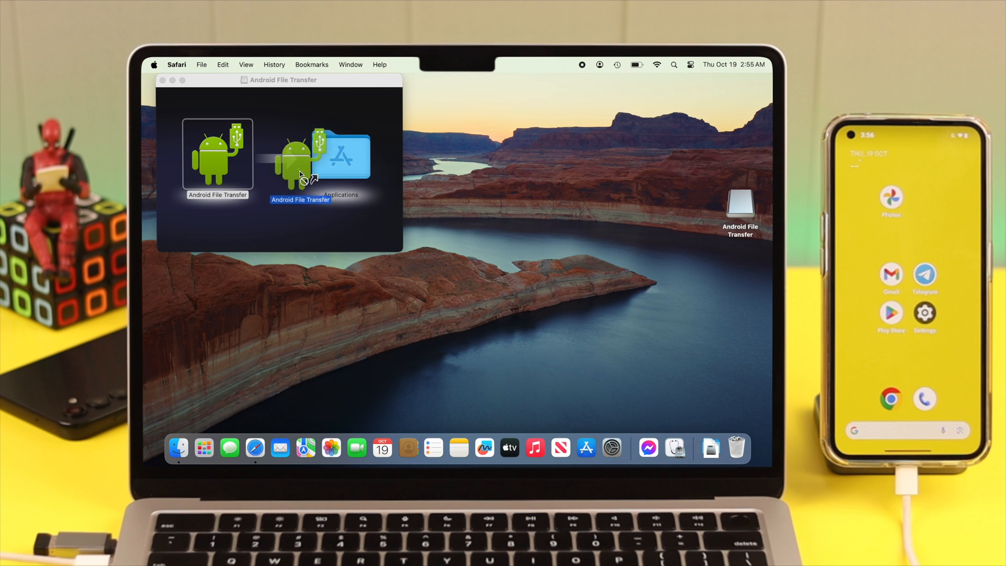
Close the installer window, check Launchpad for the app, and eject the Android File Transfer disk from the desktop.
{"action": "key", "text": "super+w"}
{"action": "left_click", "coordinate": [205, 448]}
{"action": "scroll", "coordinate": [438, 301], "scroll_direction": "right", "scroll_amount": 3}
{"action": "key", "text": "Escape"}
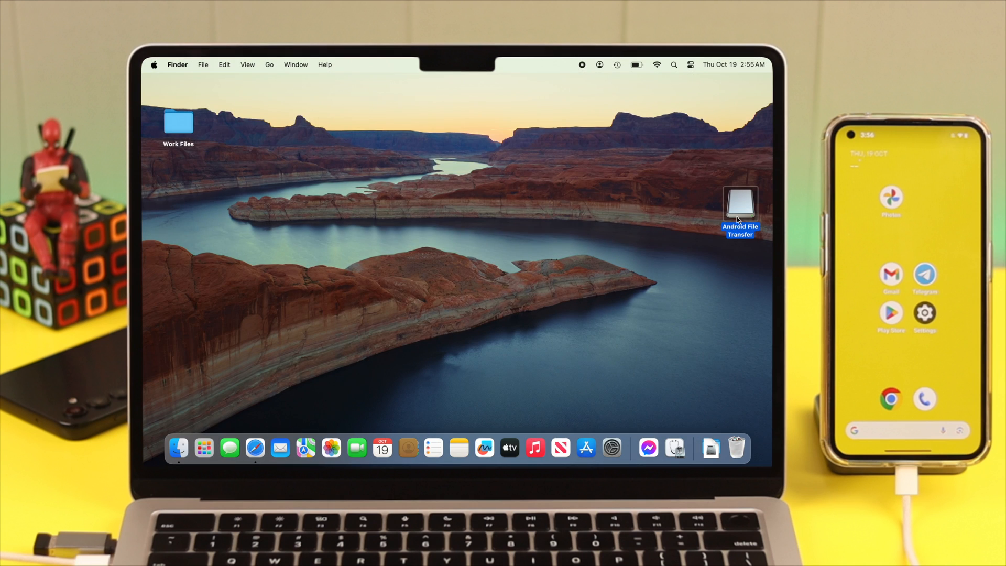
{"action": "right_click", "coordinate": [739, 212]}
{"action": "left_click", "coordinate": [676, 236]}
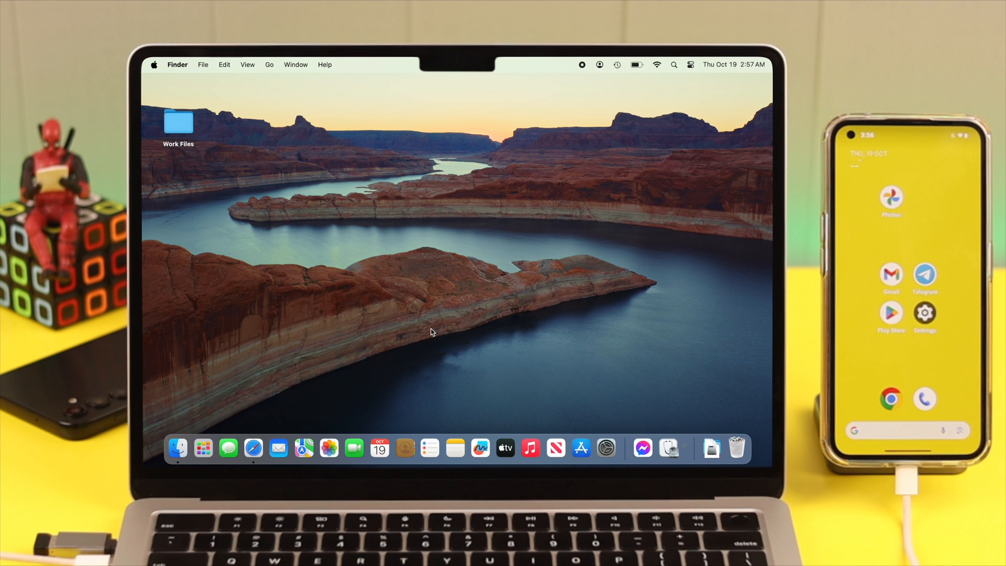
Allow Android File Transfer past the security prompt, dismiss the storage error and relaunch it from the Dock.
{"action": "left_click", "coordinate": [485, 248]}
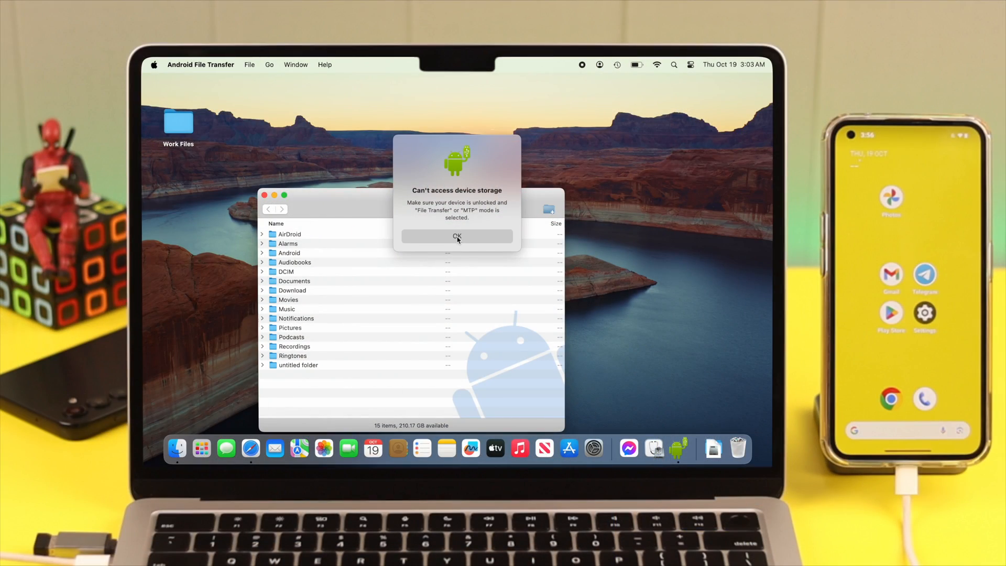
{"action": "left_click", "coordinate": [458, 237]}
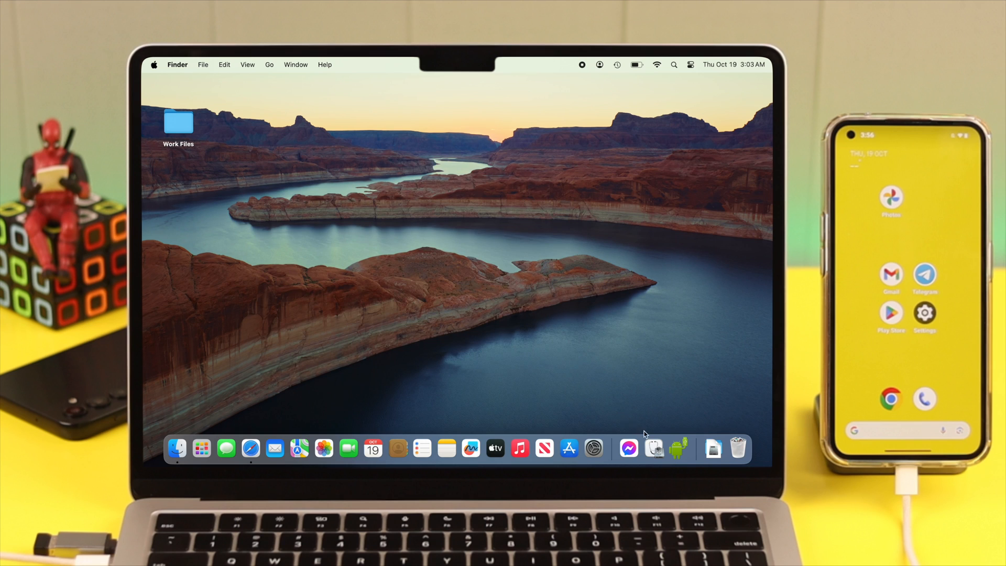
{"action": "left_click", "coordinate": [678, 437]}
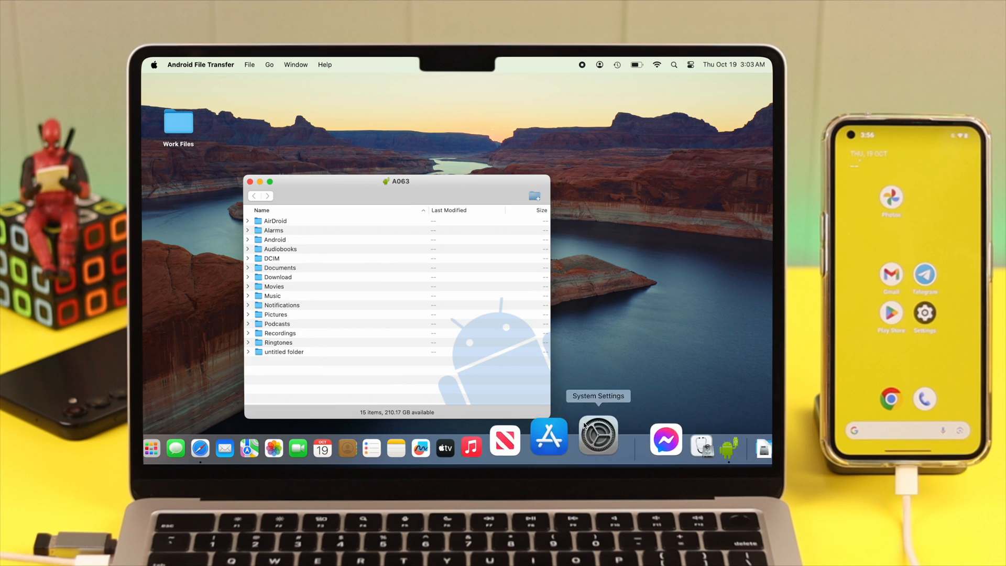
Create a new untitled folder on the desktop and select it.
{"action": "right_click", "coordinate": [599, 187]}
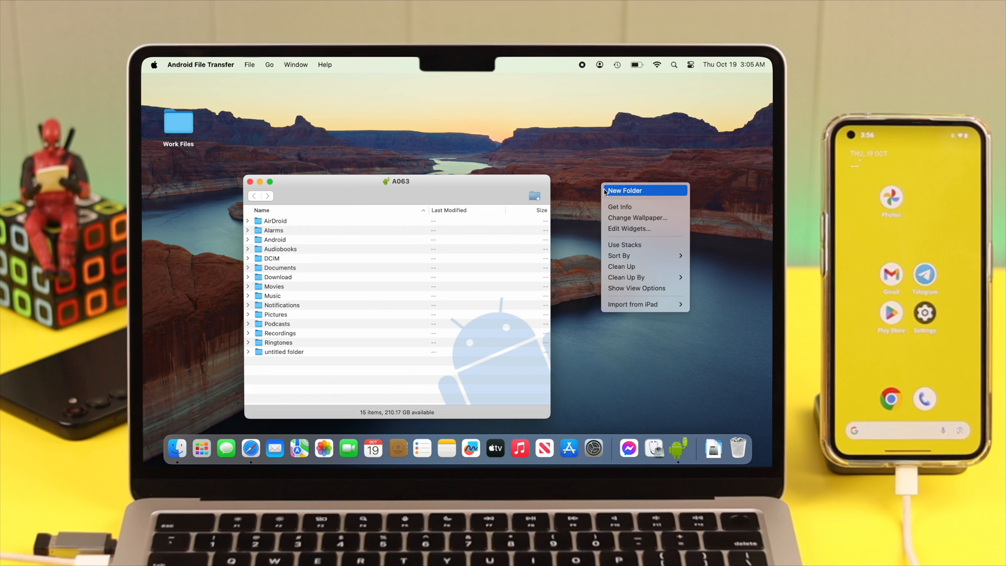
{"action": "left_click", "coordinate": [622, 190]}
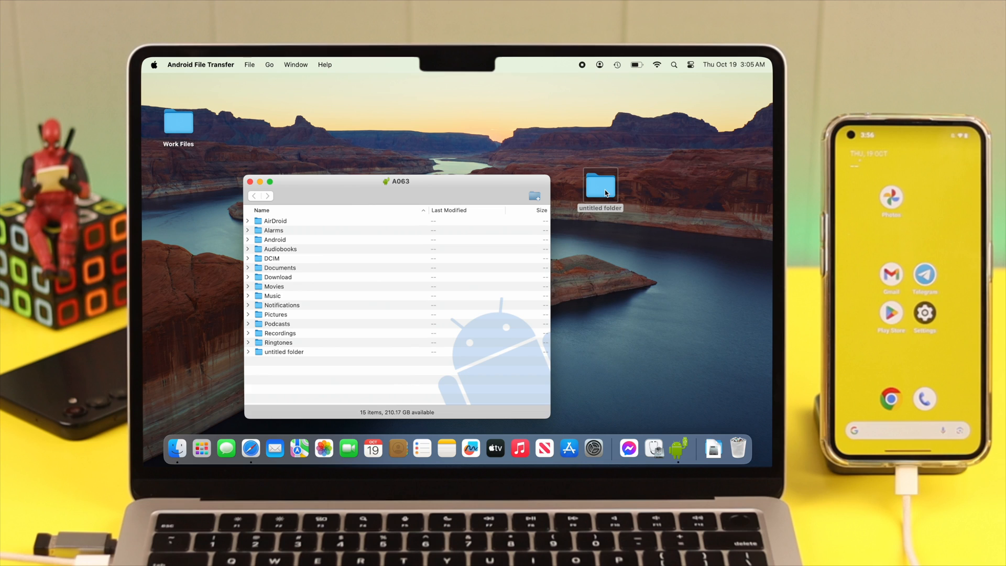
{"action": "left_click", "coordinate": [605, 193]}
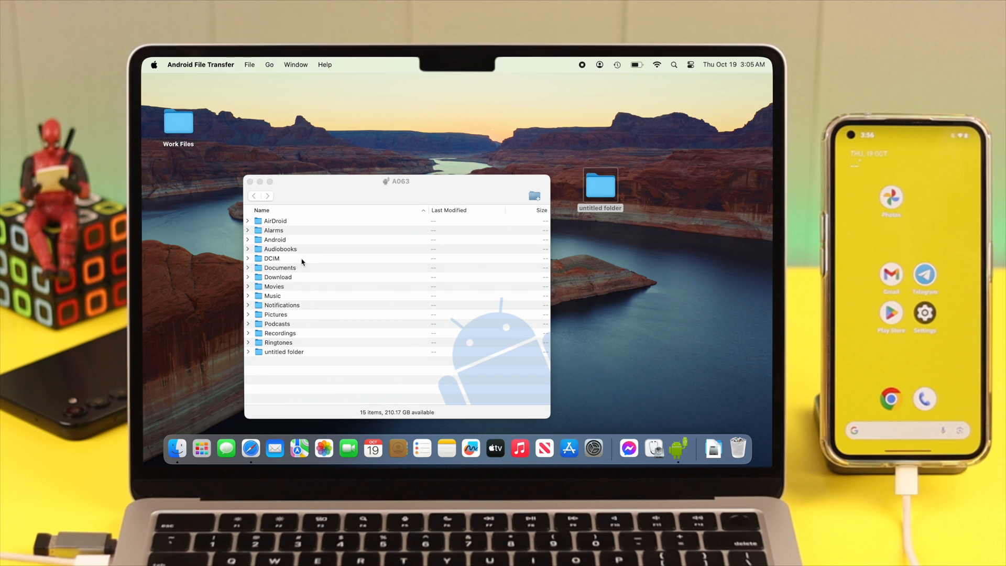
Shift-select the files in the phone's DCIM > Camera folder and drag them into the untitled folder.
{"action": "double_click", "coordinate": [302, 262]}
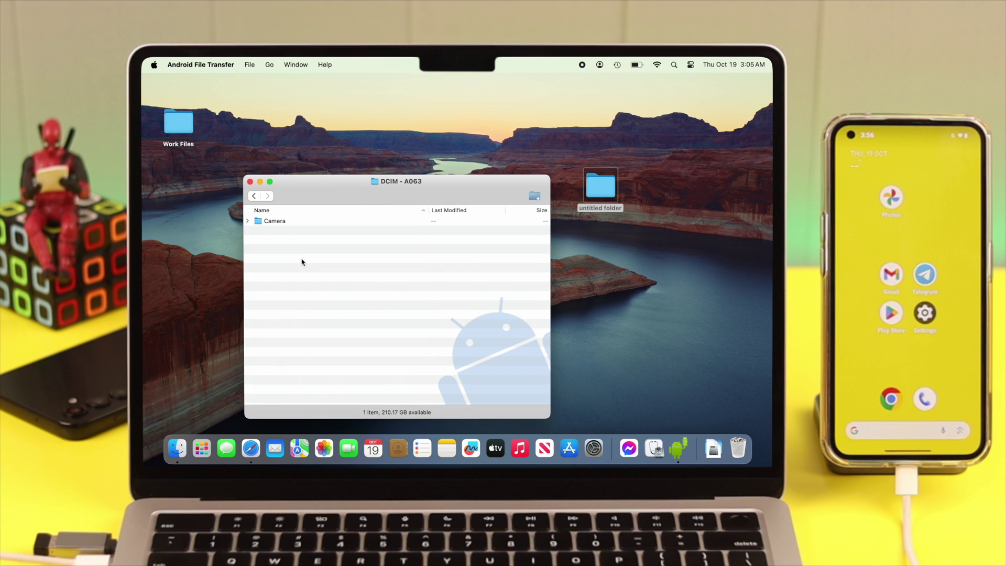
{"action": "double_click", "coordinate": [277, 223]}
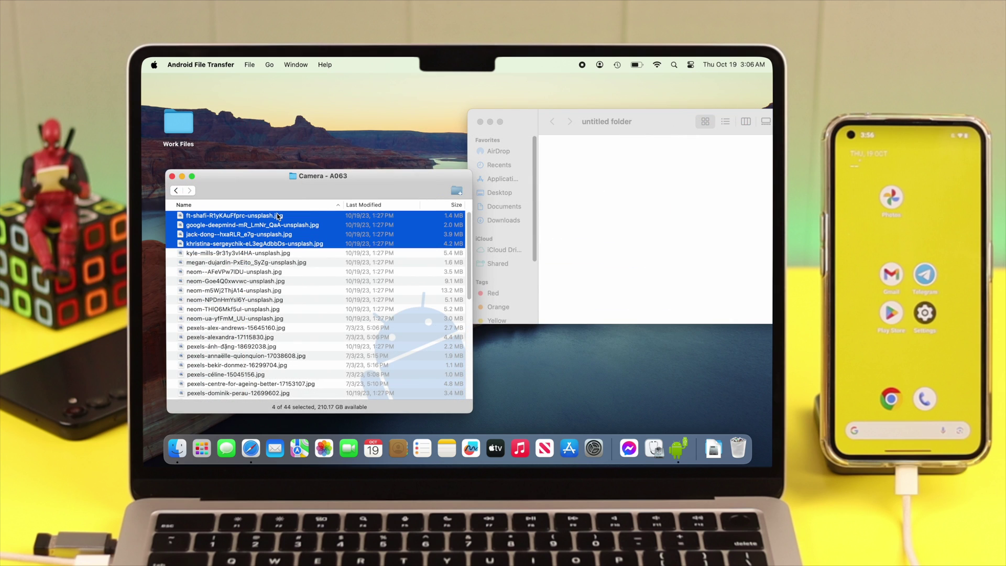
{"action": "key", "text": "shift+Down"}
{"action": "key", "text": "shift+Down"}
{"action": "key", "text": "shift+Down"}
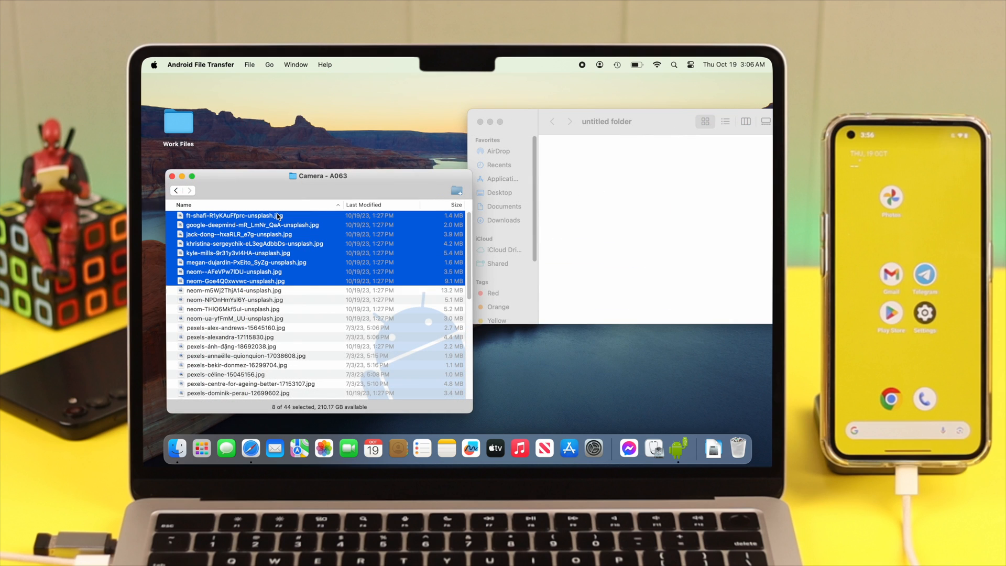
{"action": "key", "text": "shift+Down"}
{"action": "key", "text": "shift+Down"}
{"action": "key", "text": "shift+Down"}
{"action": "key", "text": "shift+Down"}
{"action": "key", "text": "shift+Down"}
{"action": "key", "text": "shift+Down"}
{"action": "key", "text": "shift+Down"}
{"action": "key", "text": "shift+Down"}
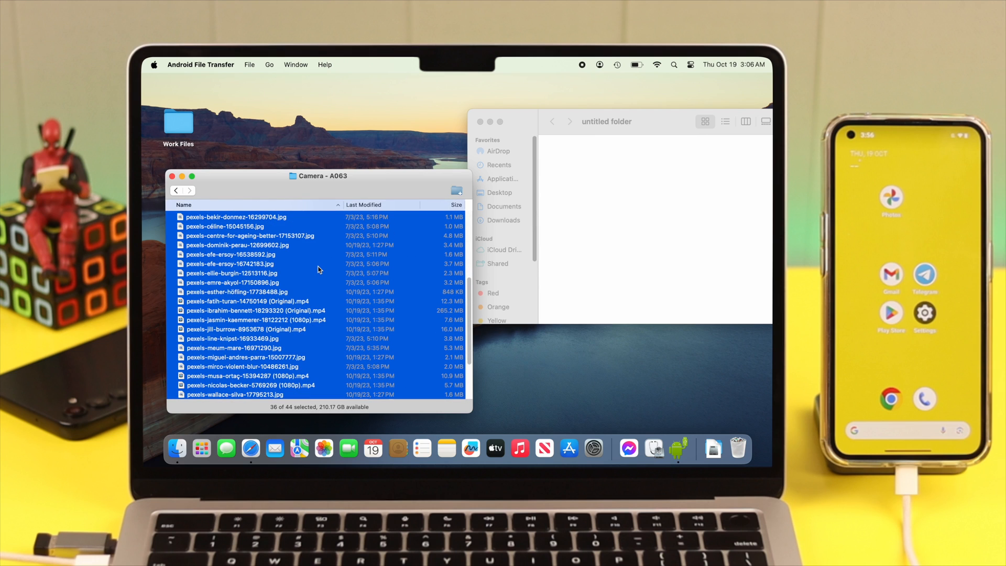
{"action": "left_click_drag", "start_coordinate": [320, 270], "coordinate": [674, 236]}
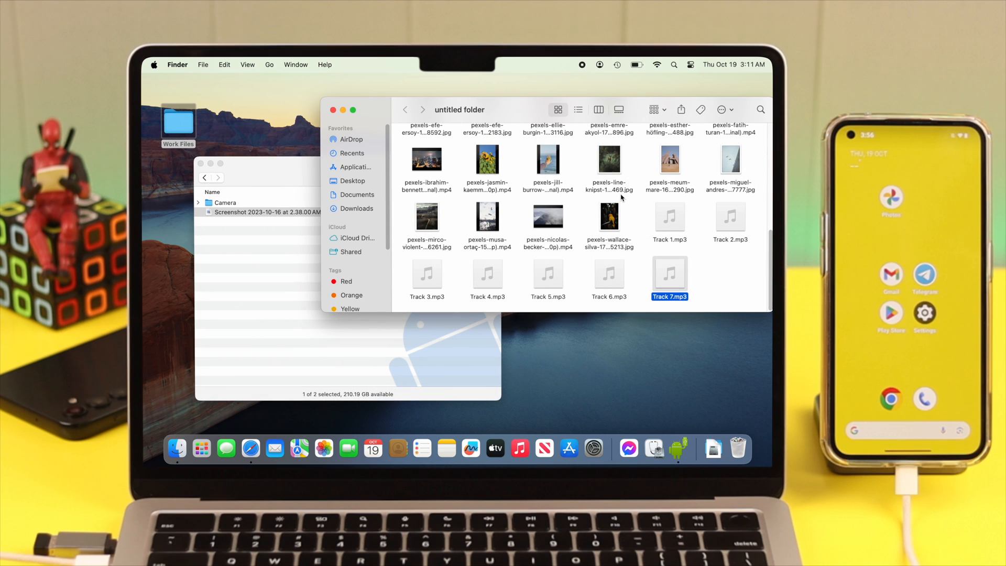
Copy one video and one photo from the untitled folder back to the phone's DCIM folder, then preview the next photo.
{"action": "left_click_drag", "start_coordinate": [633, 231], "coordinate": [539, 223]}
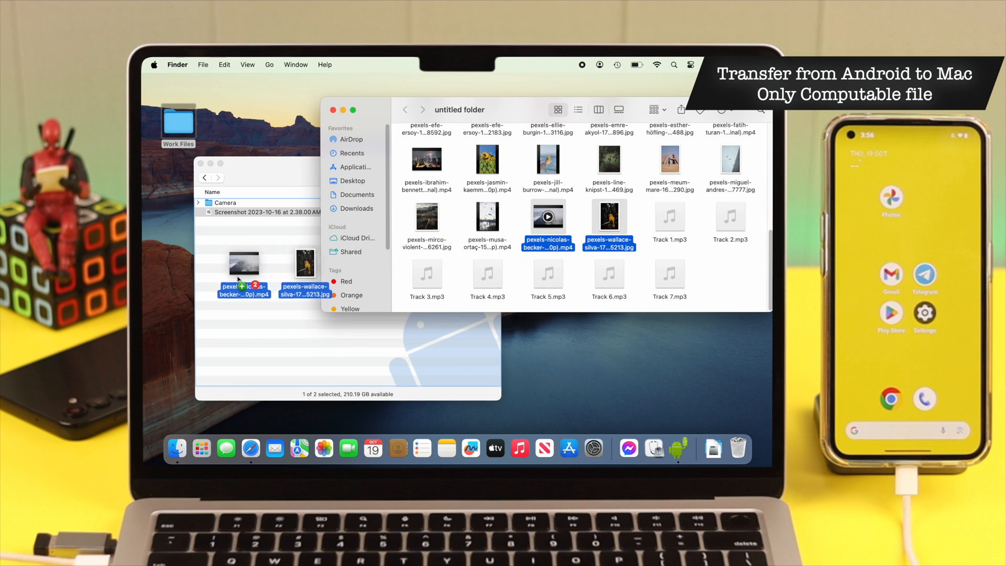
{"action": "left_click_drag", "start_coordinate": [547, 228], "coordinate": [235, 277]}
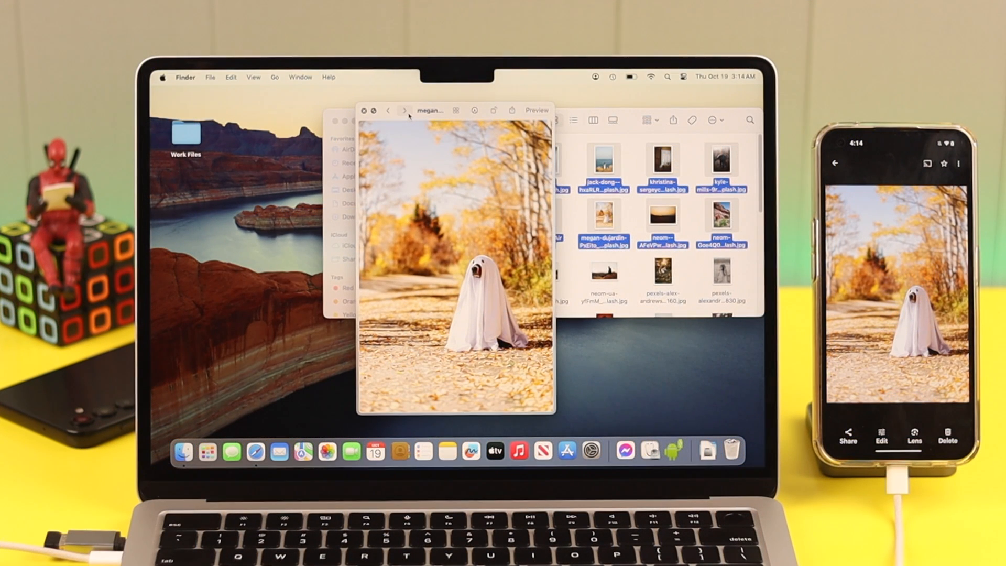
{"action": "left_click", "coordinate": [405, 111]}
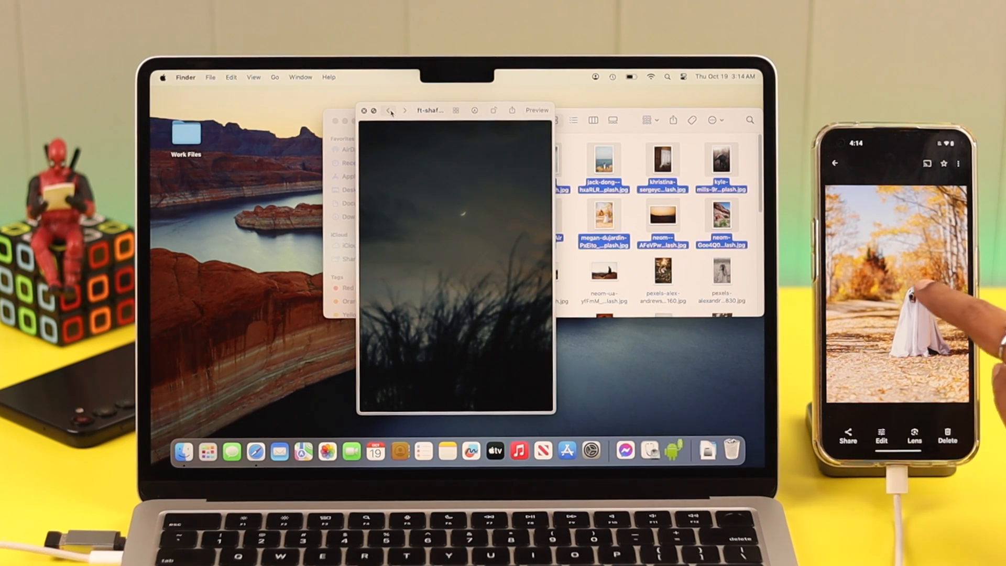